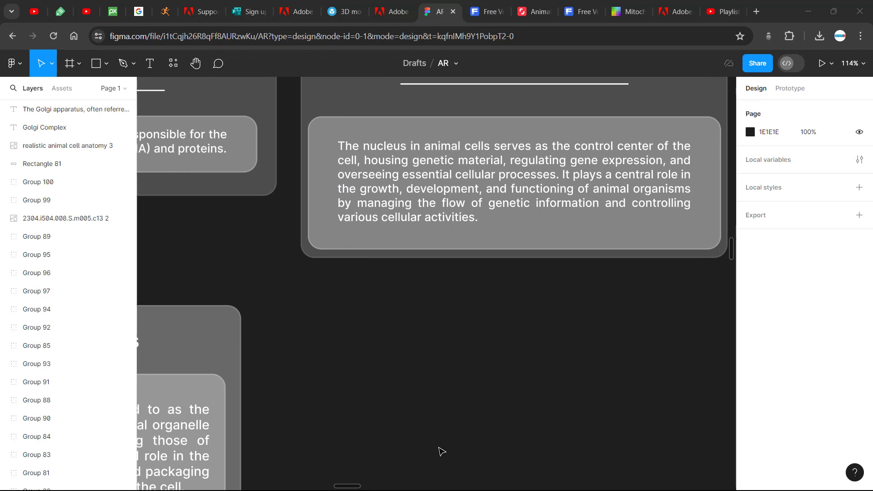
Examine the existing organelle info cards and cell diagrams across the canvas, ending at the card group around Mitochondria
scroll(510, 342, up, 1)
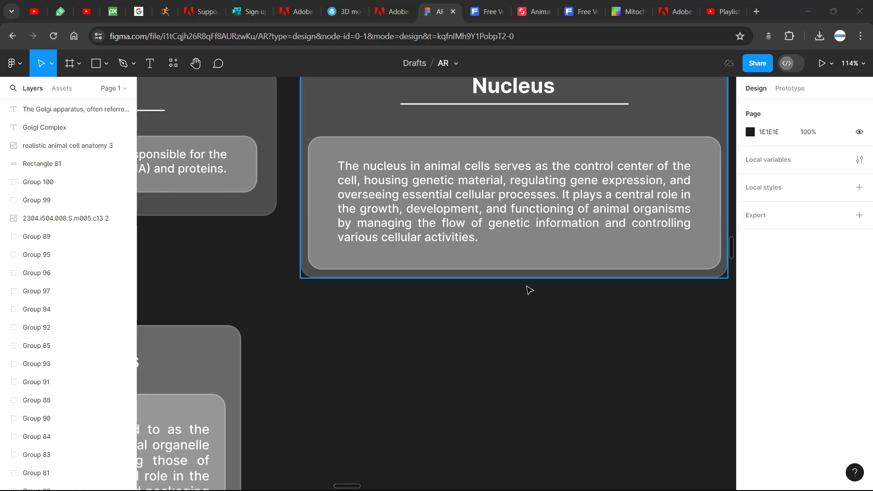
ctrl+scroll(526, 291, down, 5)
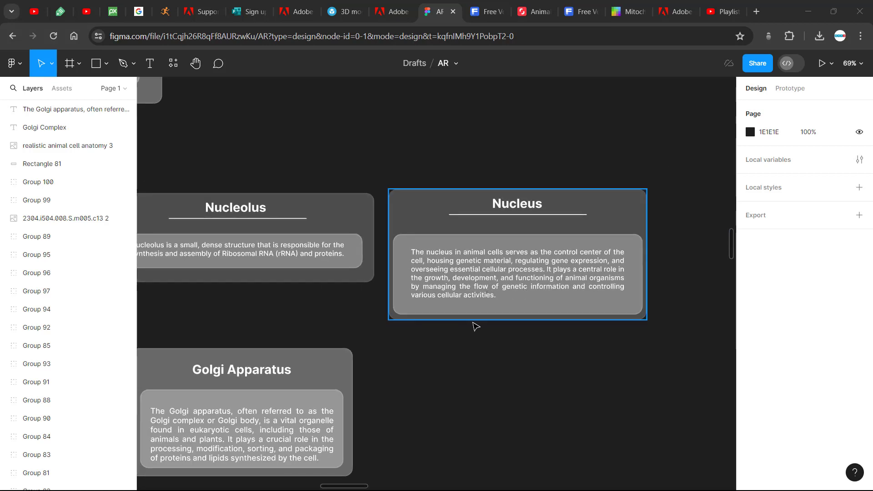
scroll(475, 327, right, 2)
scroll(476, 328, down, 1)
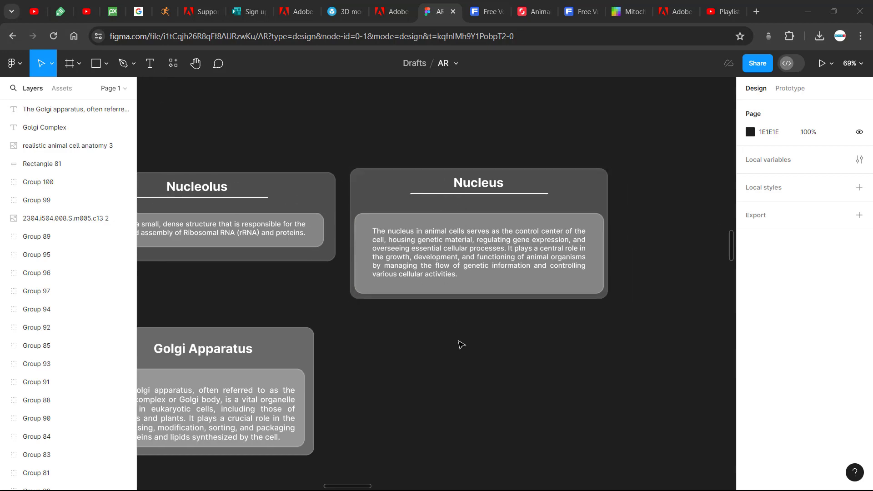
scroll(460, 345, down, 15)
scroll(460, 345, up, 10)
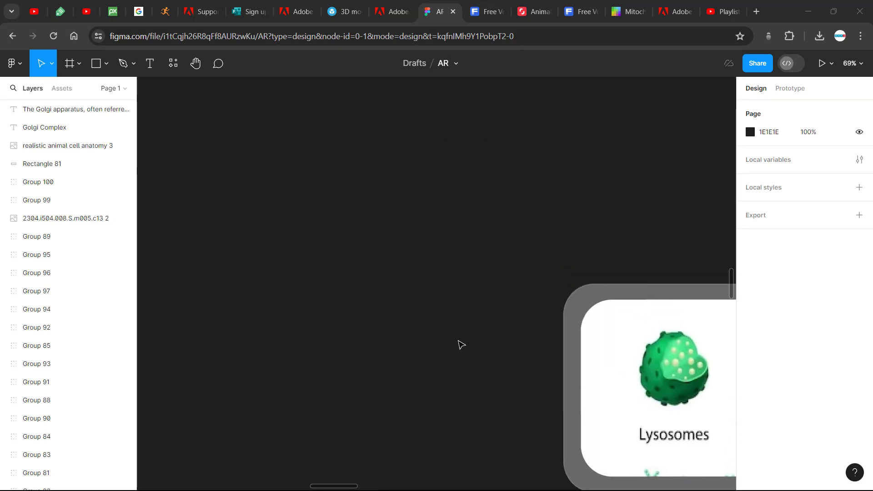
scroll(537, 341, down, 15)
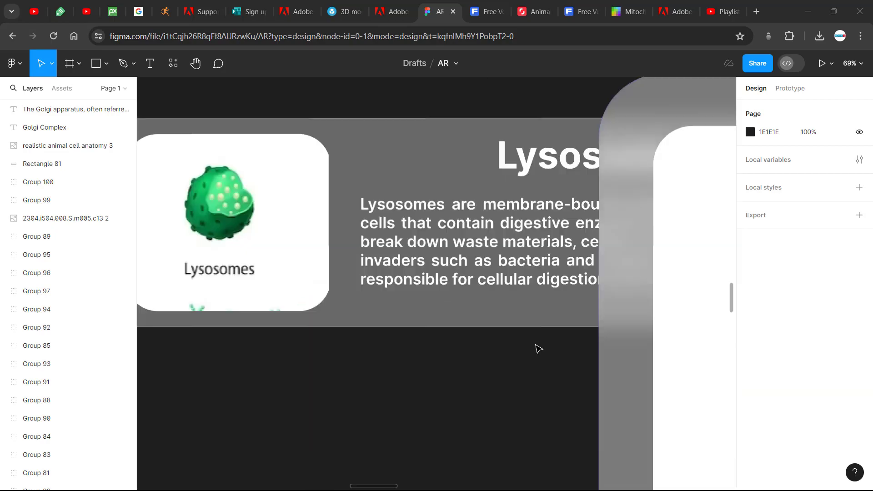
scroll(538, 345, right, 5)
scroll(538, 348, down, 5)
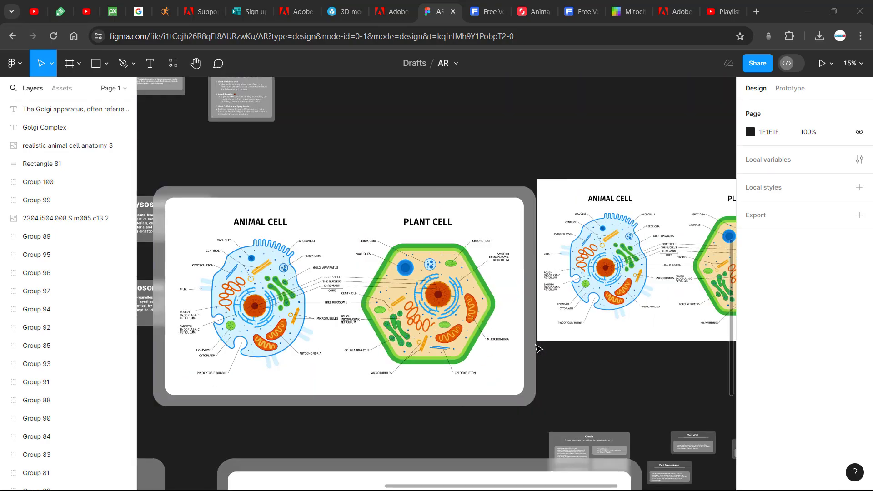
scroll(537, 349, down, 10)
scroll(452, 308, up, 5)
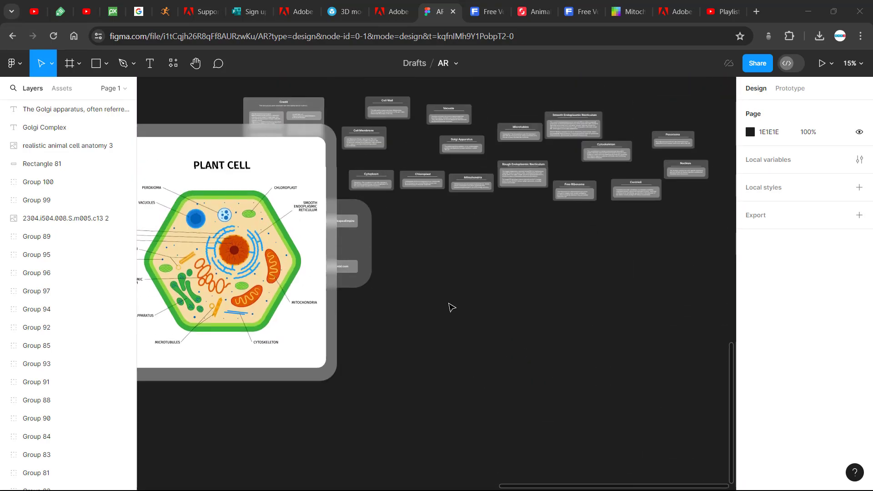
scroll(452, 307, up, 5)
scroll(451, 308, up, 5)
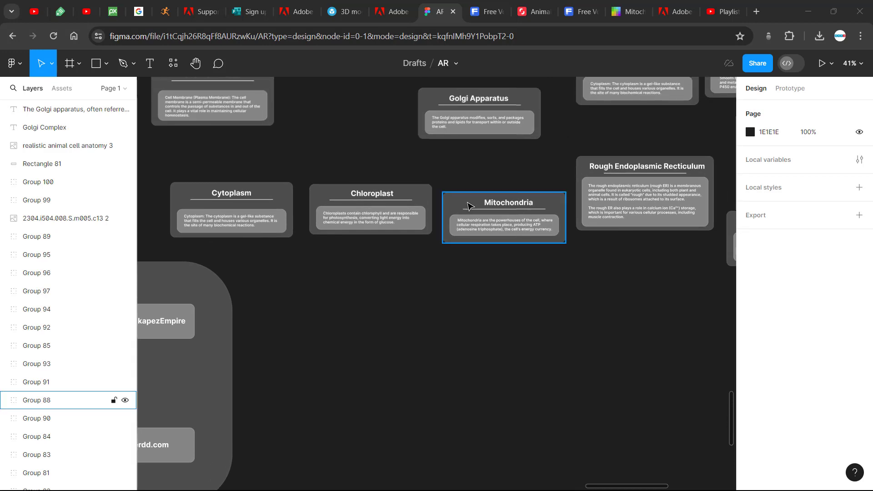
Draw a rectangle in the empty area below the Mitochondria card and enlarge it to about 978 × 427
click(107, 64)
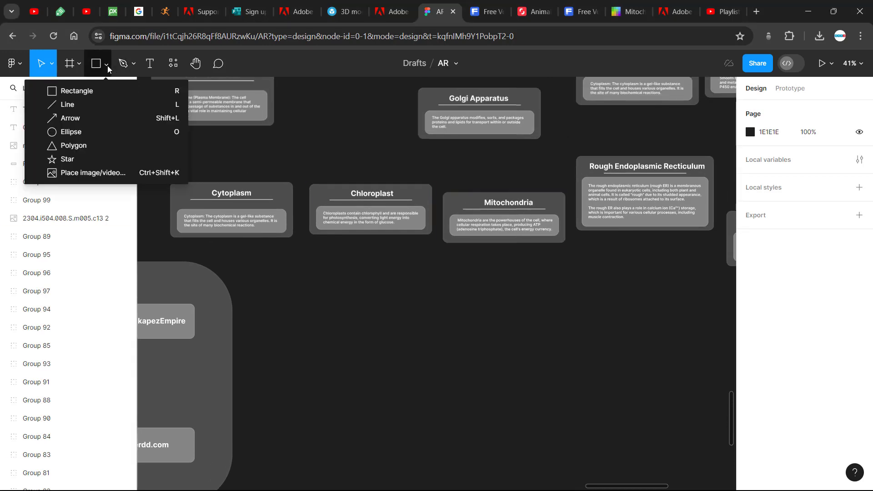
click(60, 92)
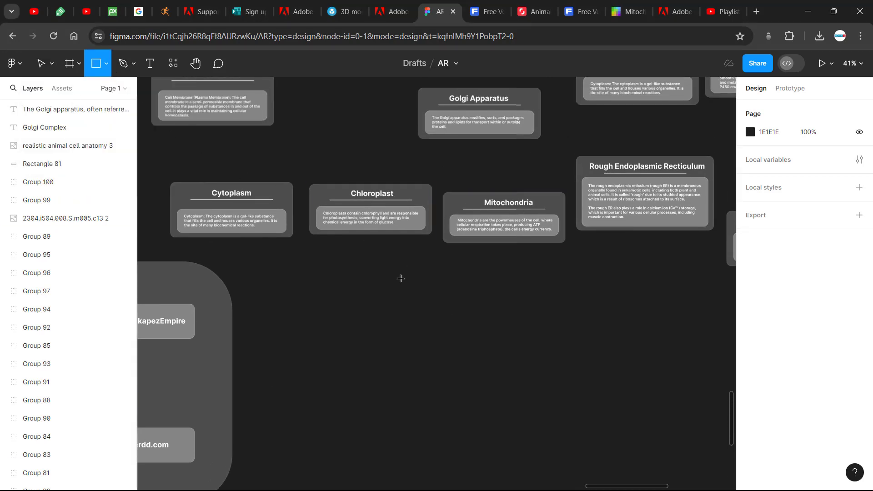
drag(401, 278, 595, 360)
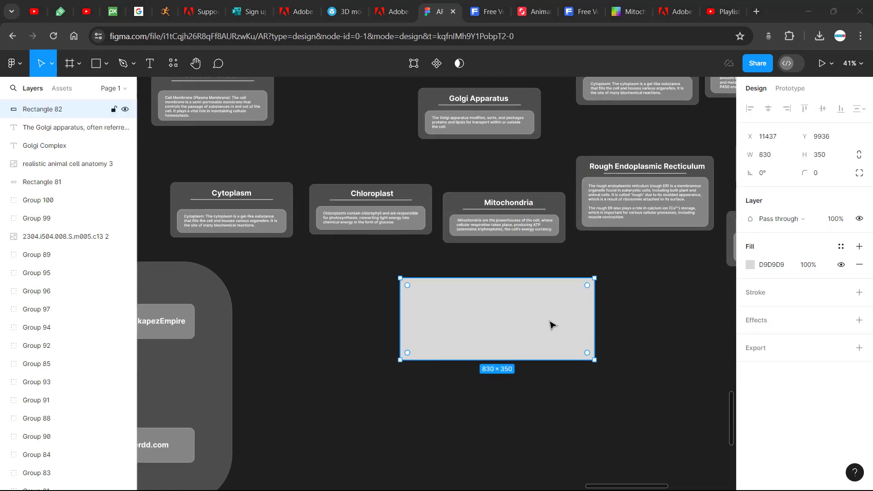
scroll(551, 323, down, 3)
scroll(550, 323, right, 3)
drag(540, 303, 576, 321)
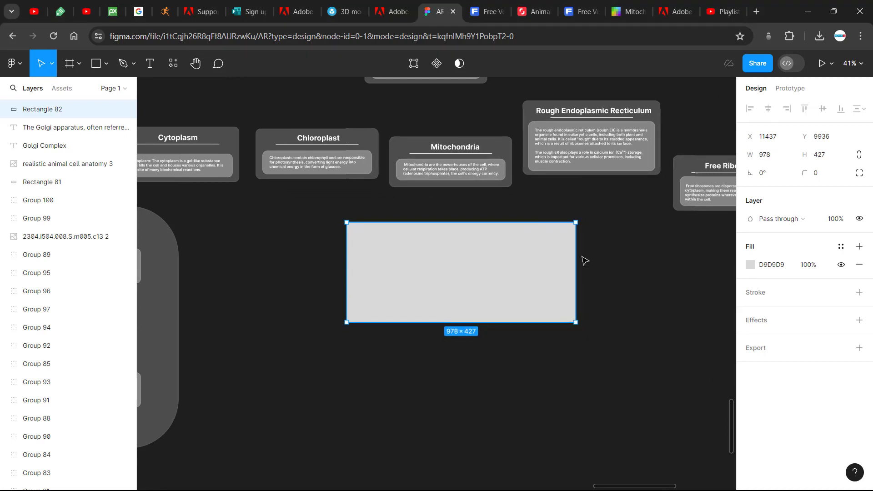
Reduce the new rectangle's D9D9D9 fill opacity to 43%
click(750, 266)
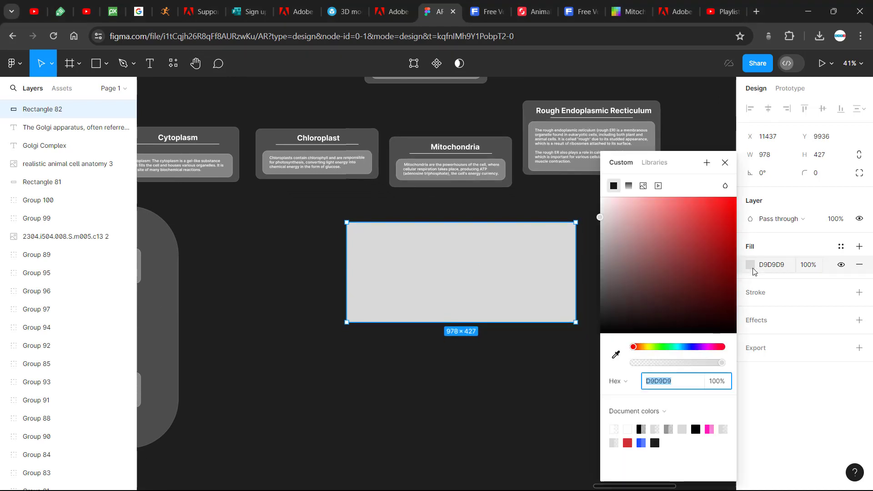
click(717, 381)
text(86)
key(Return)
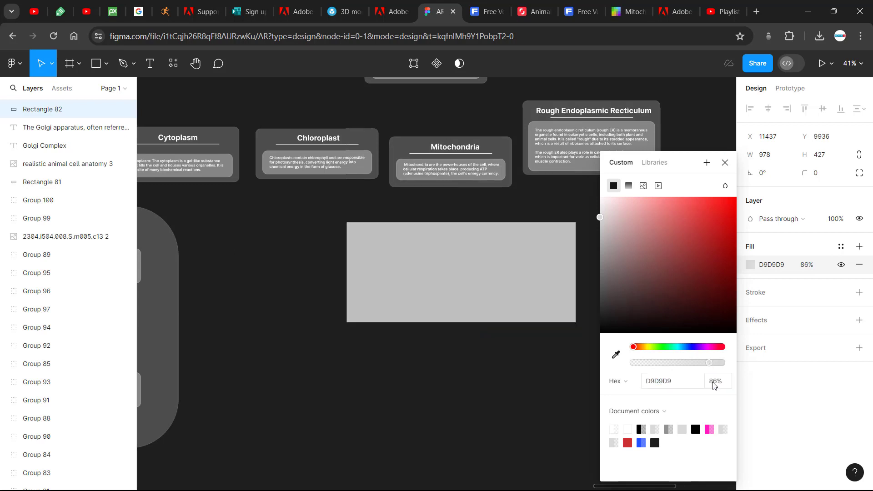
text(43)
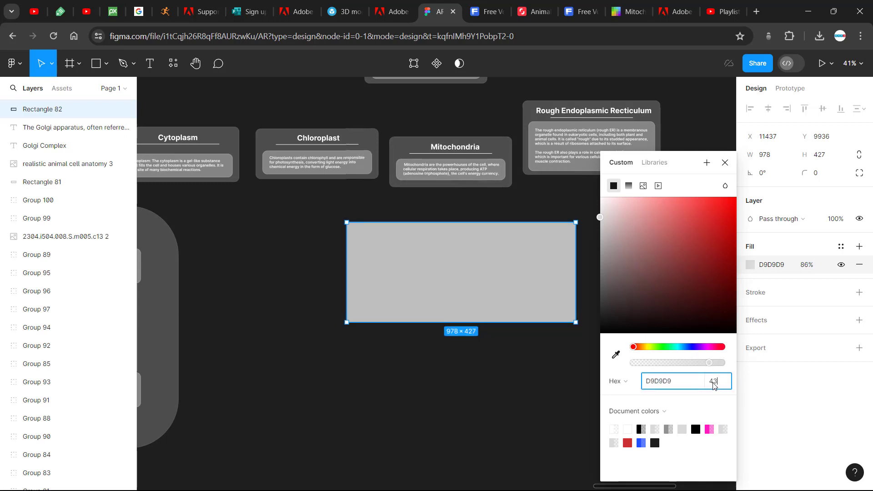
key(Return)
click(758, 322)
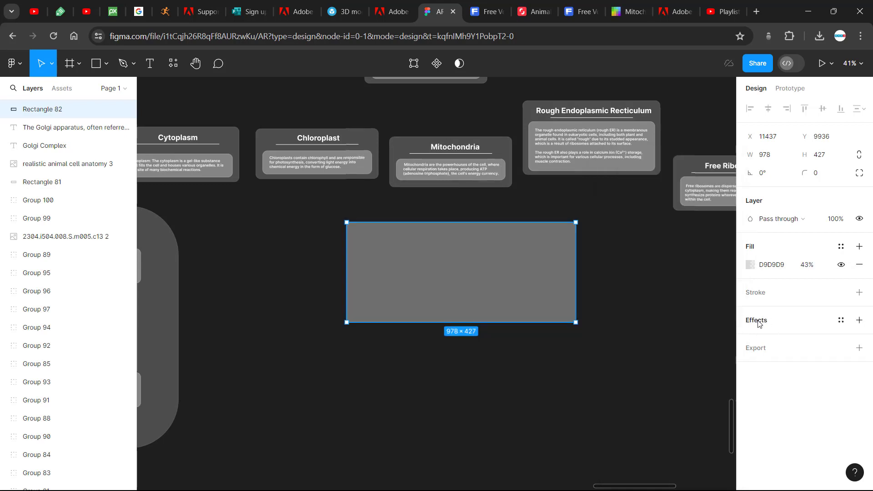
Add a background blur effect to the rectangle with a blur value of 43
click(758, 322)
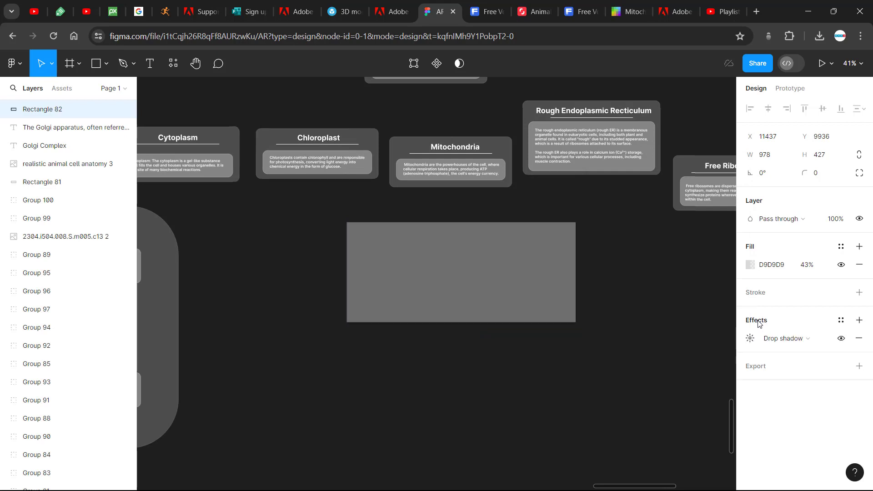
click(821, 341)
click(750, 364)
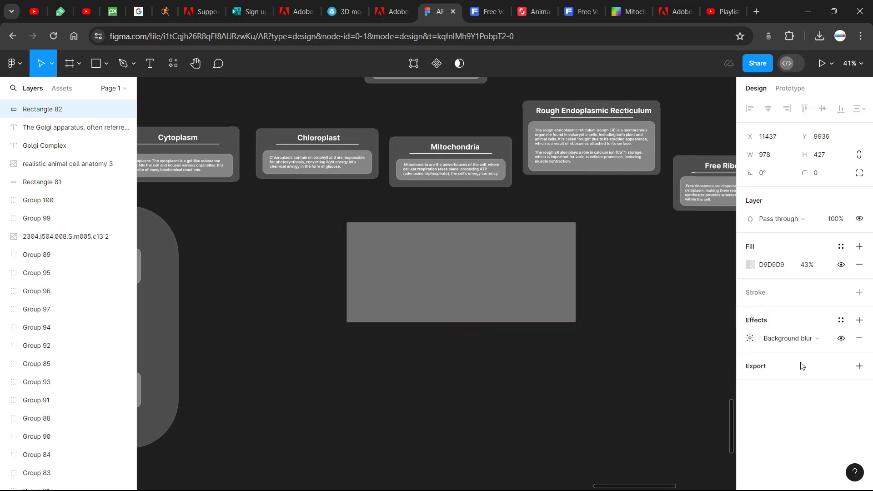
click(750, 341)
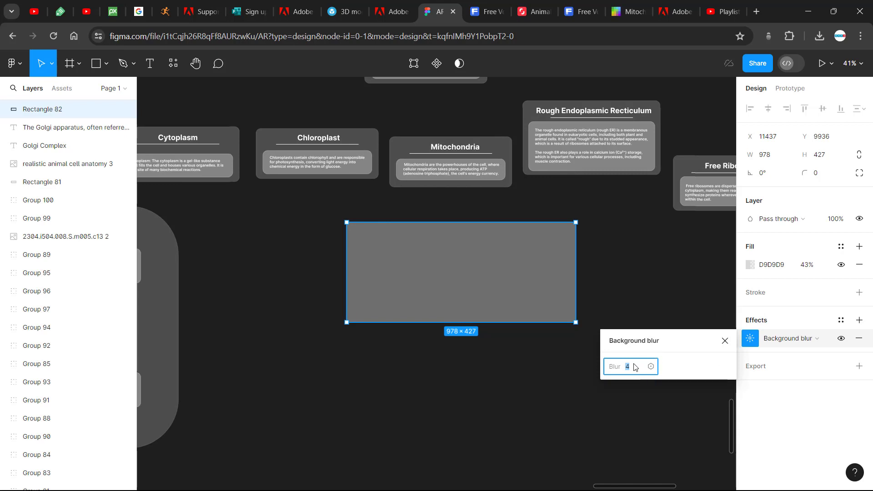
text(3)
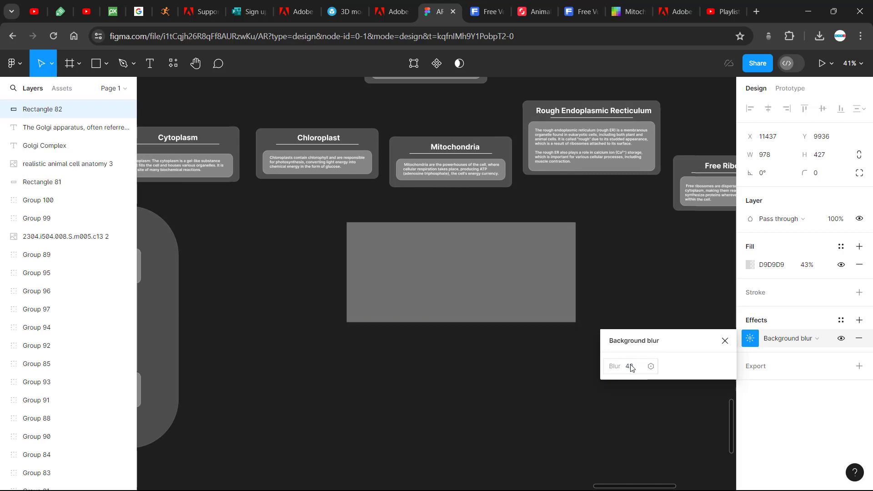
key(Return)
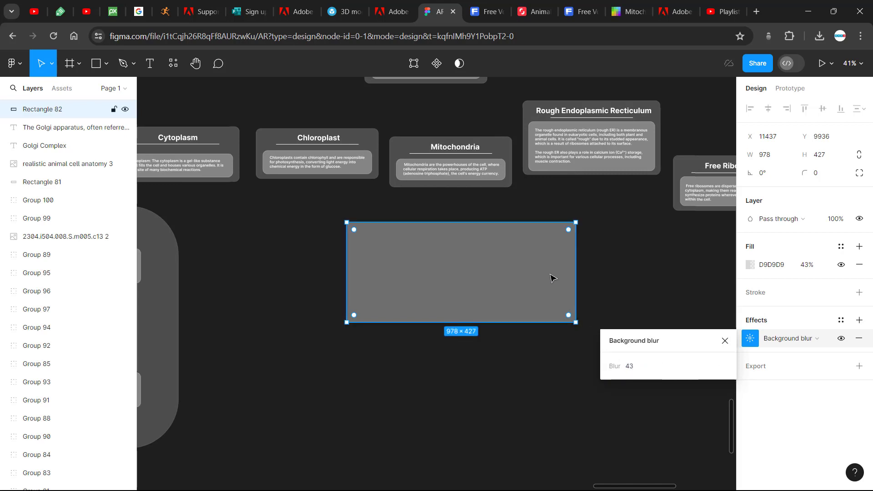
click(611, 248)
Round the rectangle's corners to a radius of 30
click(572, 236)
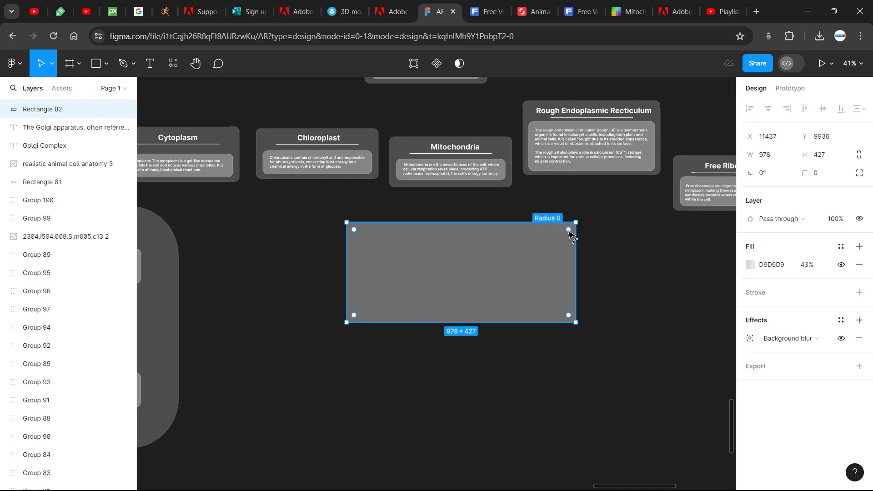
drag(565, 233, 566, 231)
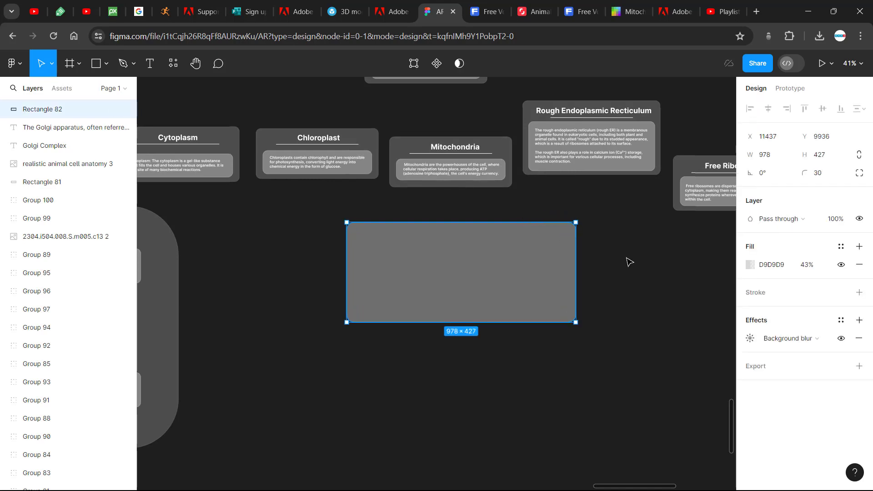
click(630, 261)
click(575, 252)
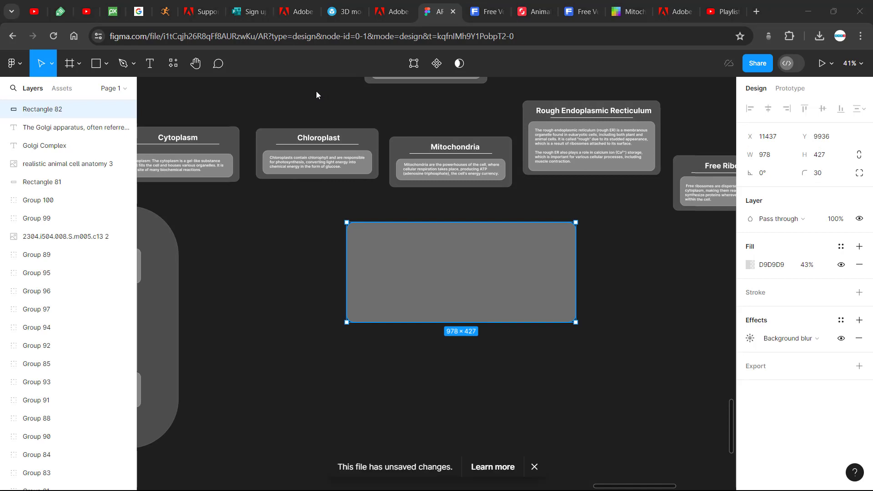
click(827, 159)
click(781, 159)
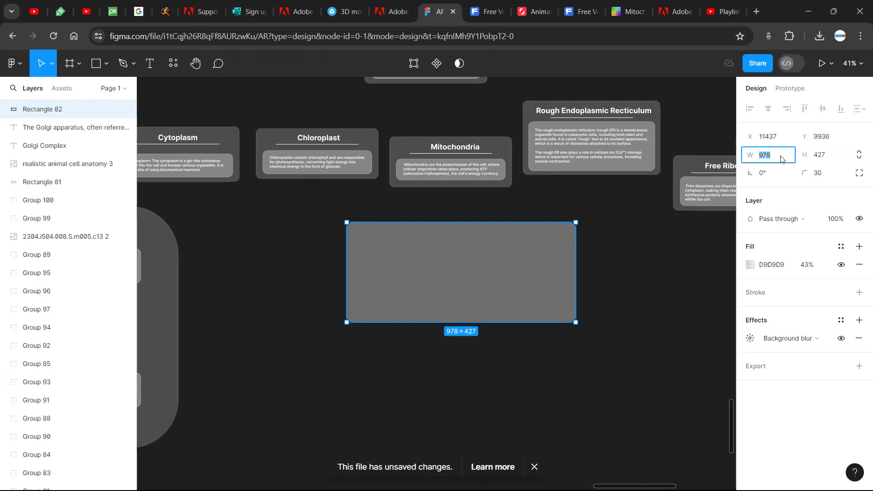
click(599, 276)
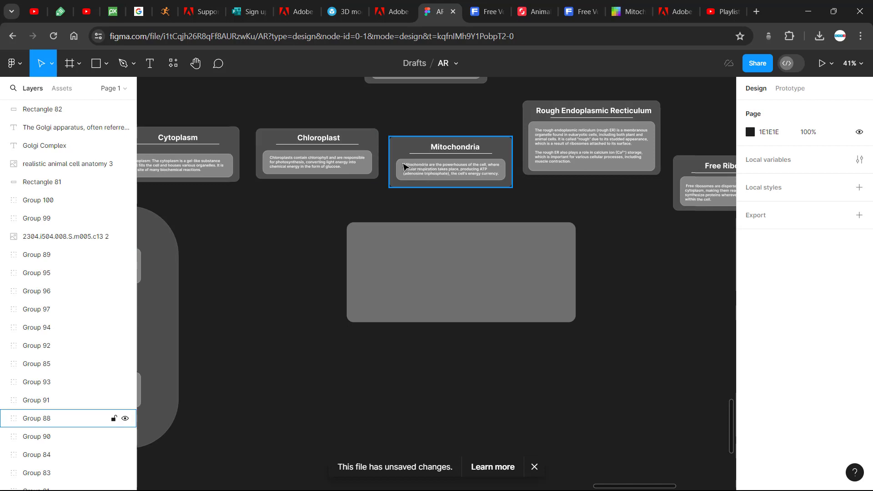
Duplicate the rounded rectangle and shrink the copy to about 868 × 261 inside the lower part of the original
click(407, 267)
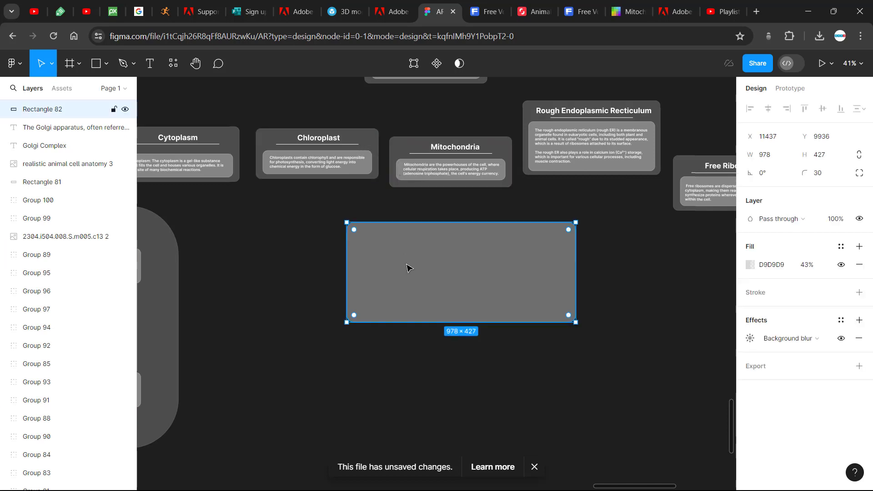
key(ctrl+d)
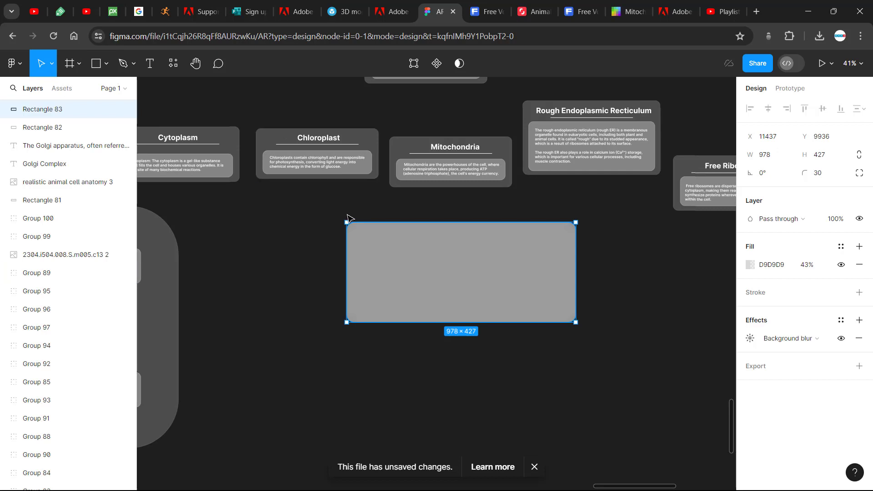
drag(348, 224, 388, 249)
drag(433, 272, 361, 283)
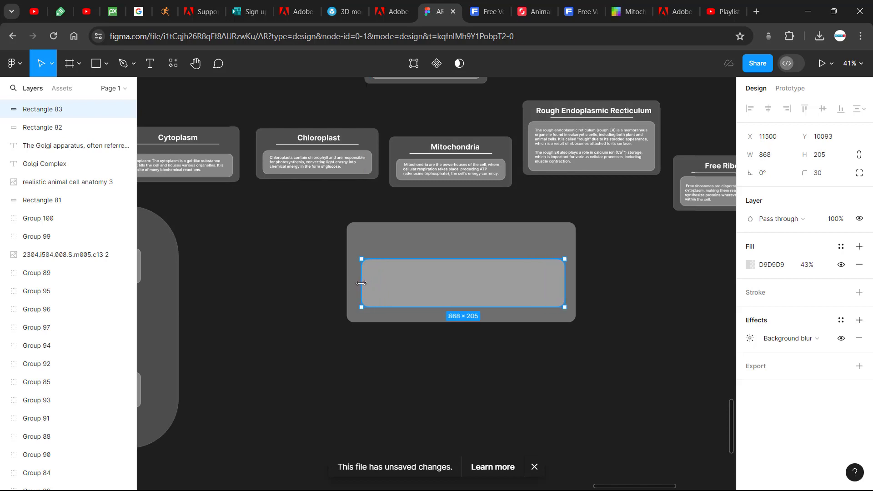
drag(460, 259, 461, 251)
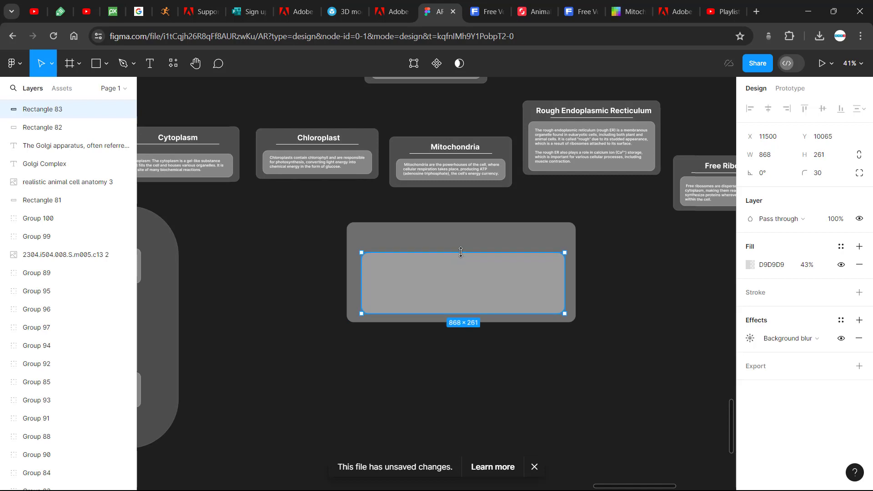
click(593, 289)
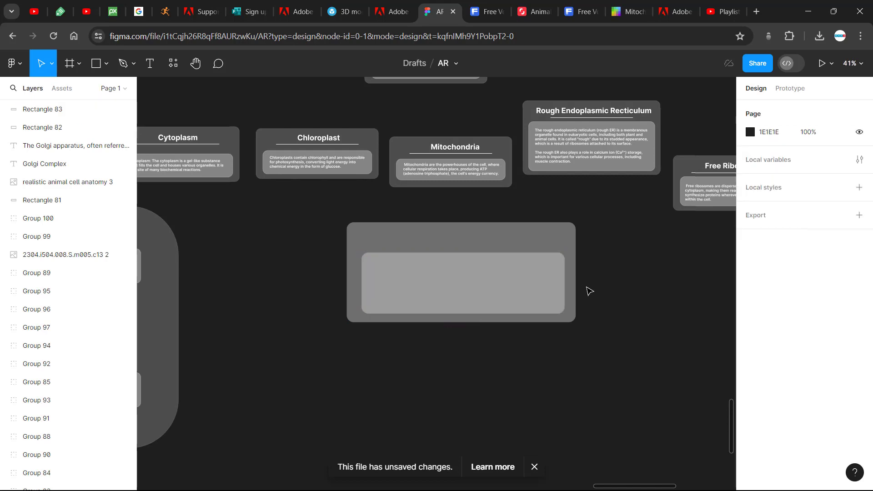
click(499, 286)
click(655, 290)
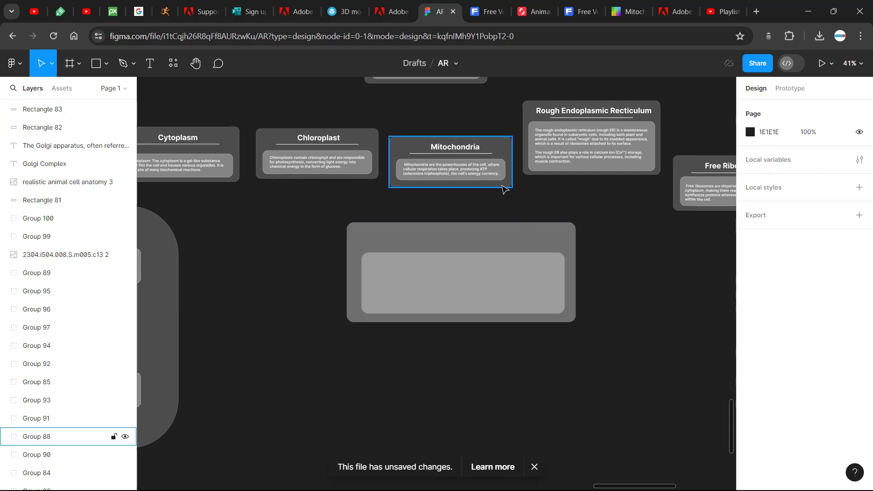
Add a stroke to the smaller inner rectangle
scroll(505, 195, up, 5)
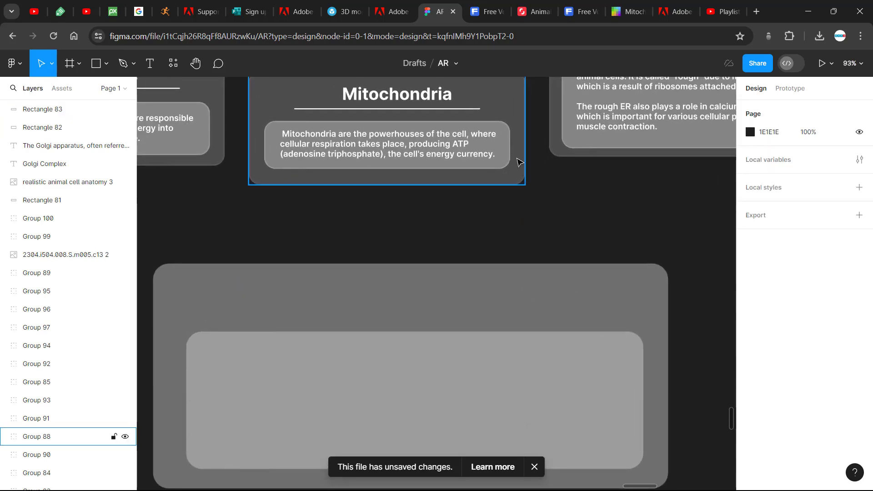
scroll(584, 255, down, 2)
click(575, 296)
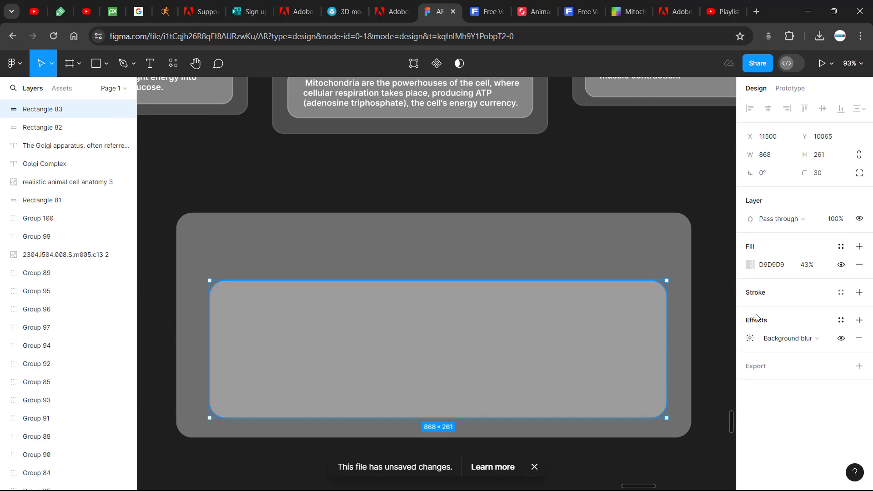
click(753, 293)
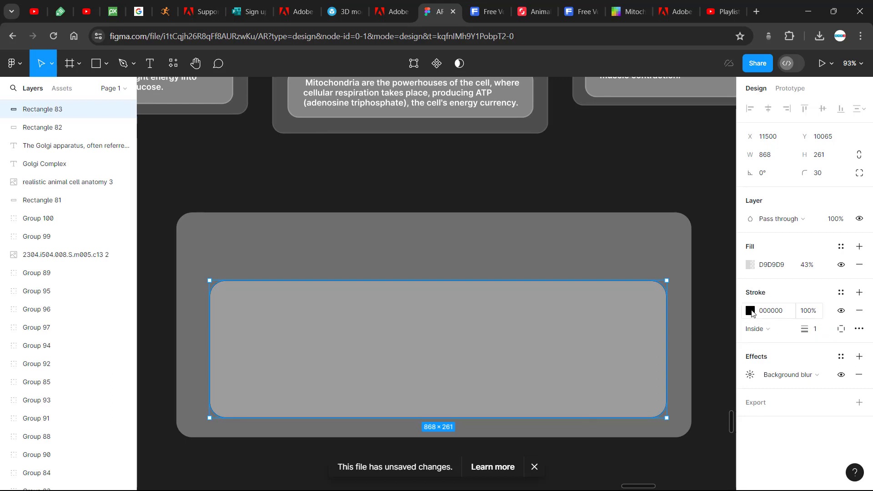
Change the inner rectangle's stroke color to white (FFFFFF)
click(751, 311)
drag(610, 210, 588, 189)
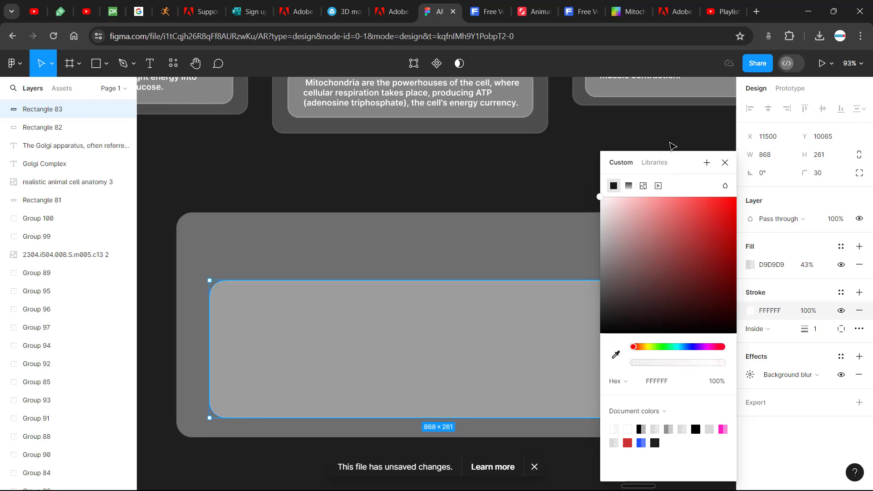
click(672, 146)
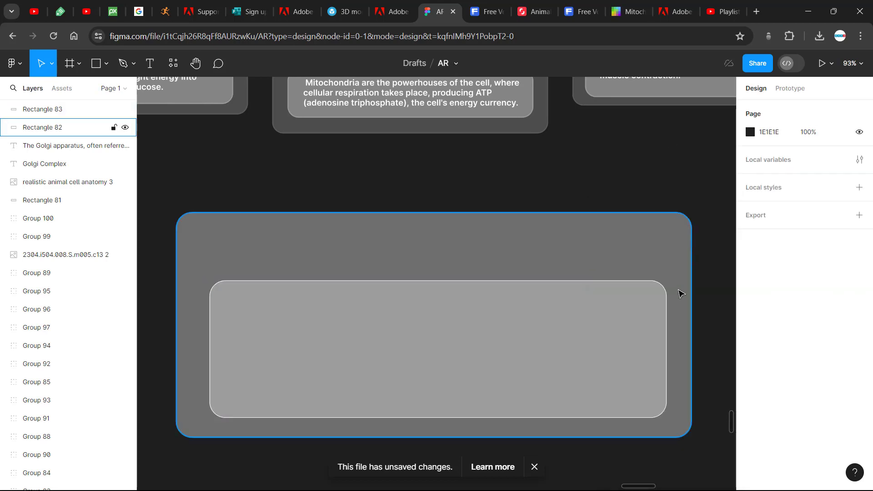
right_click(705, 288)
click(705, 265)
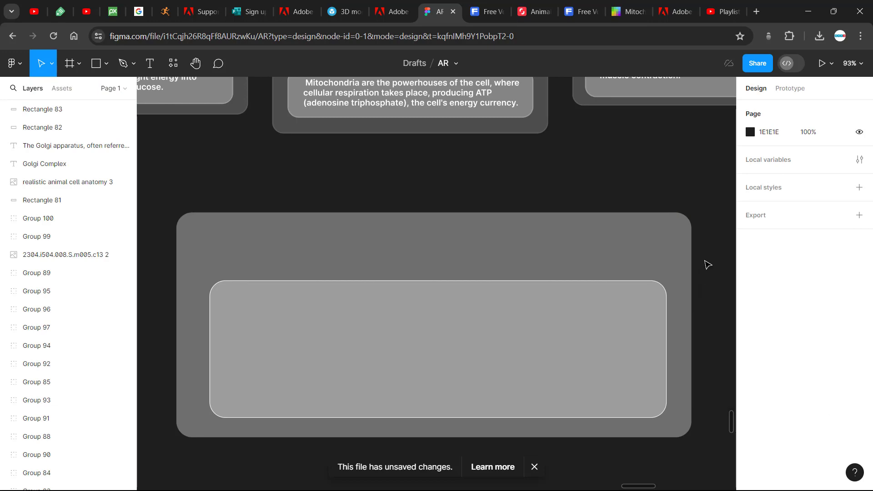
Add the title text "Mitochondria" to the upper part of the new card
scroll(707, 264, down, 5)
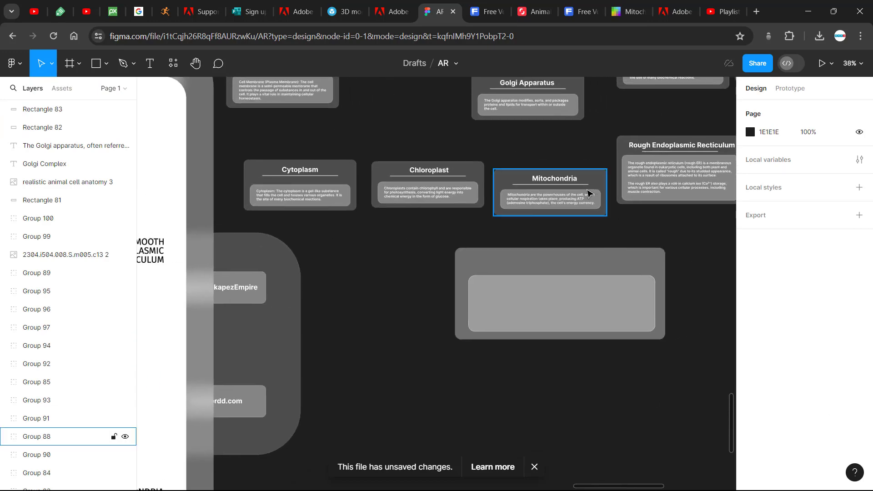
scroll(372, 273, left, 4)
scroll(372, 273, right, 3)
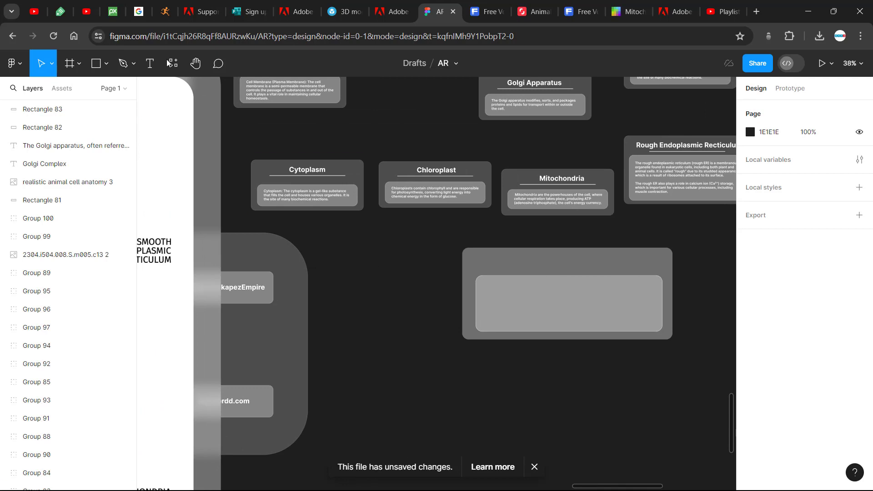
click(151, 68)
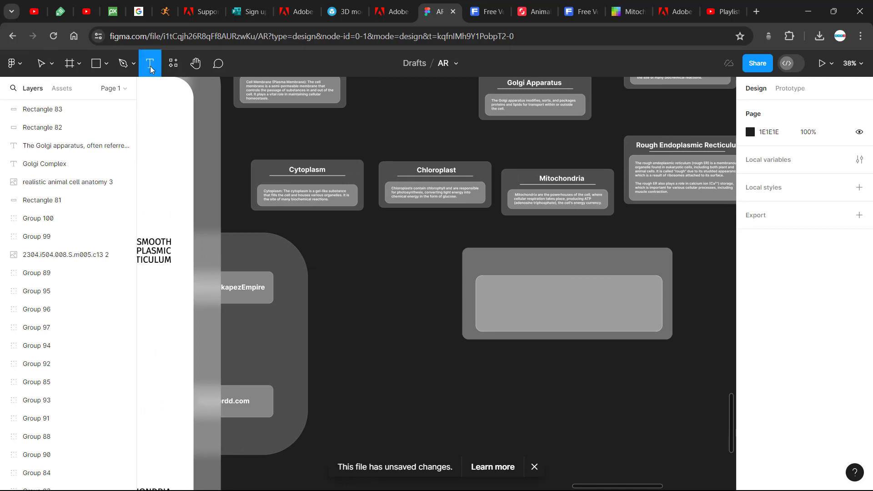
click(540, 260)
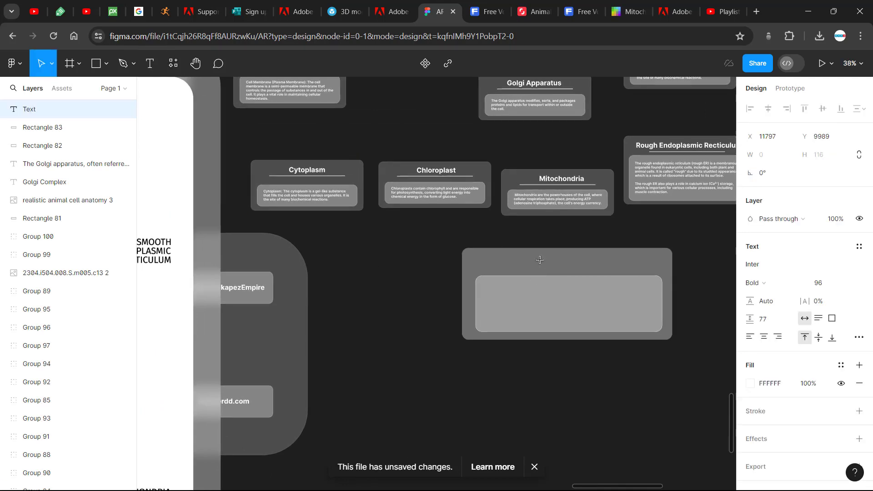
text(Mit)
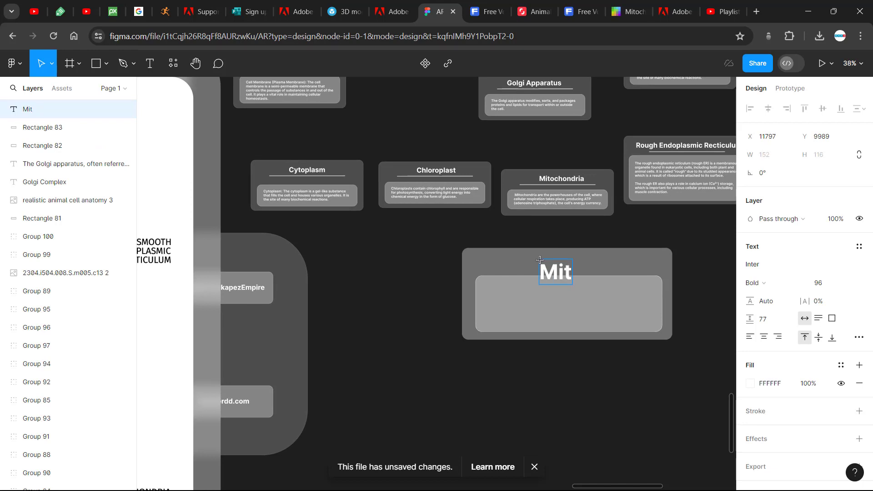
text(ocho)
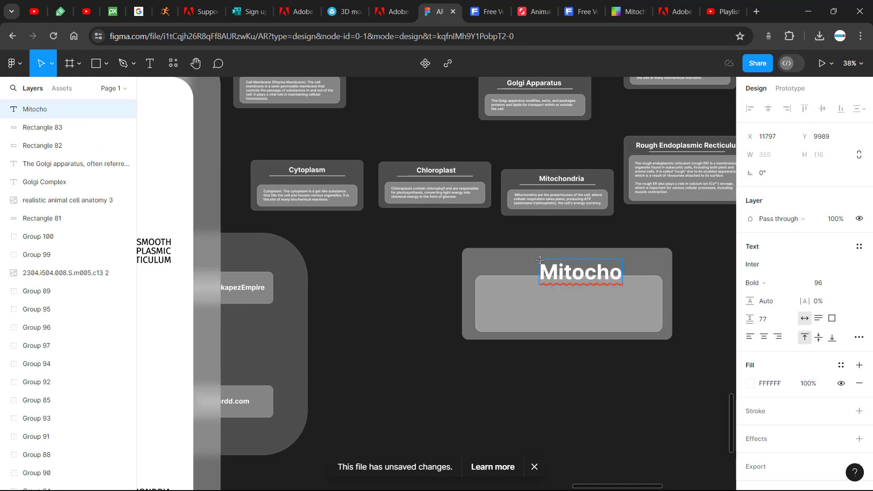
text(ndria)
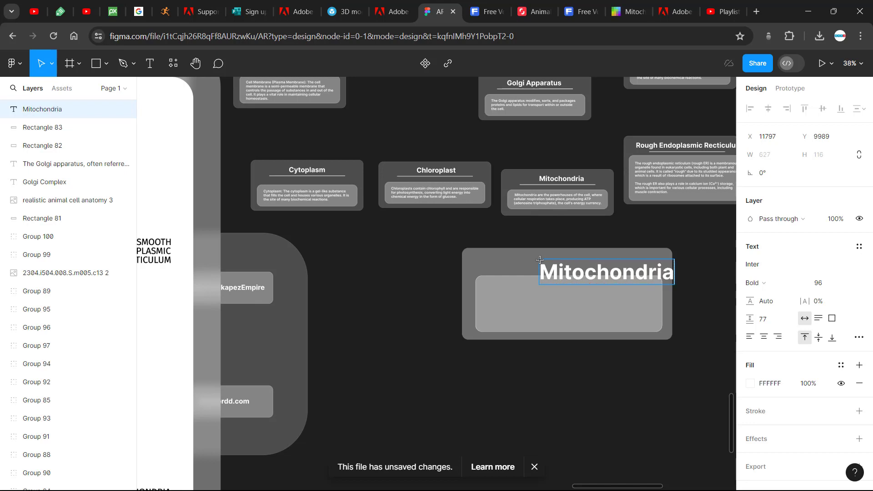
key(Escape)
Move the title above the inner rectangle and align the title and both rectangles on their horizontal centers
drag(583, 279, 550, 272)
drag(587, 361, 545, 248)
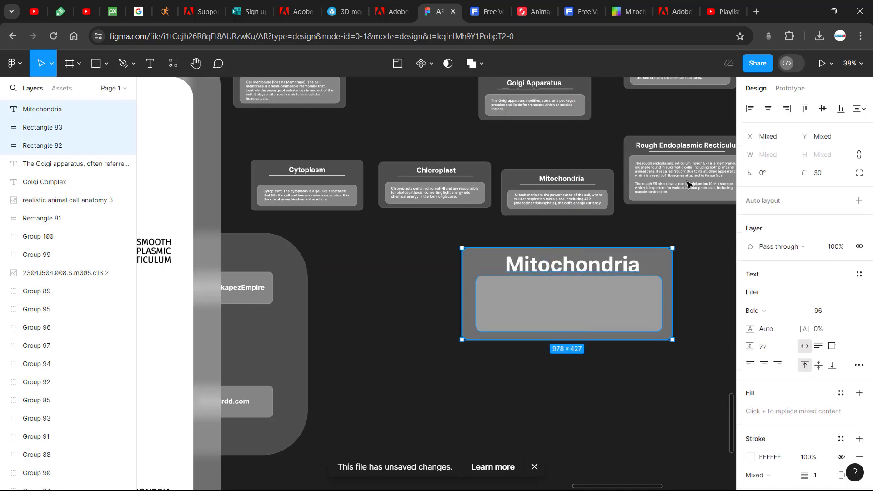
click(770, 111)
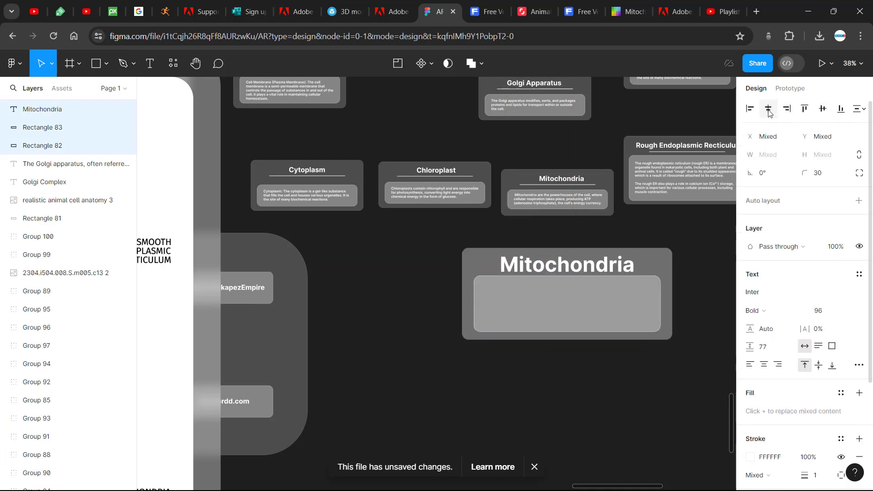
click(617, 370)
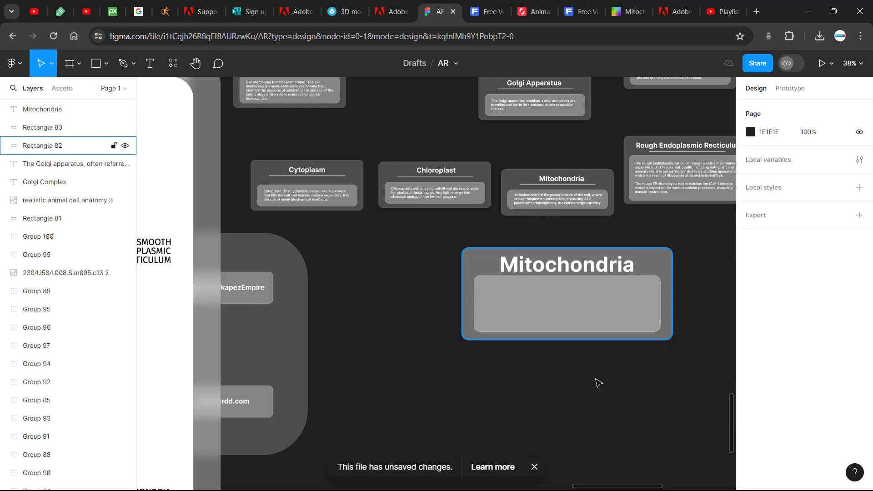
Lower the inner rectangle slightly to Y 10074, giving the title more room
drag(588, 314, 588, 314)
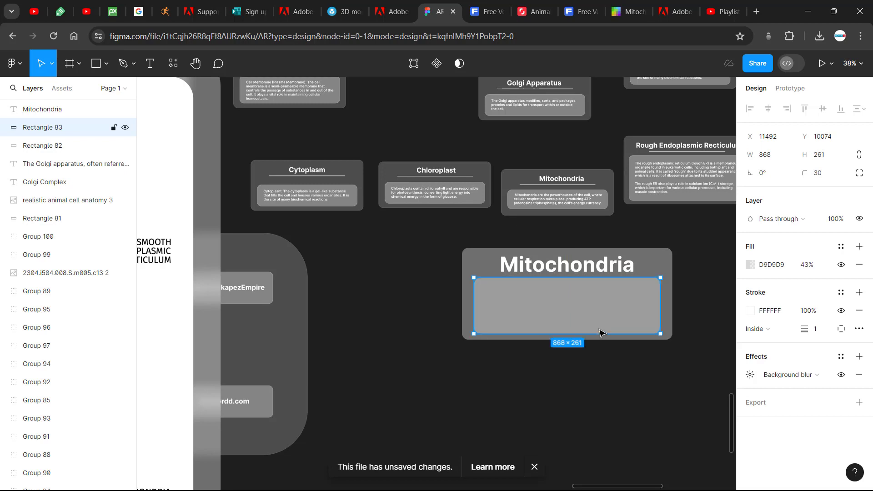
click(617, 382)
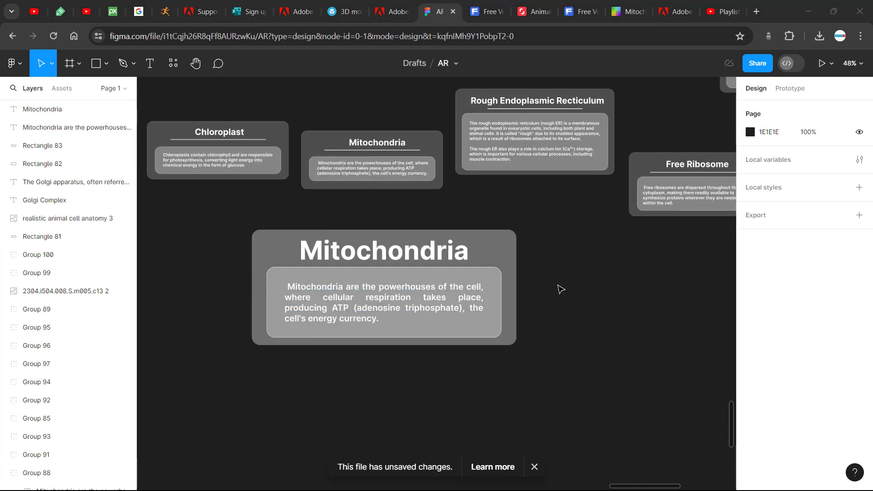
Inspect the alignment in the detailed type settings of the card's description text
click(369, 298)
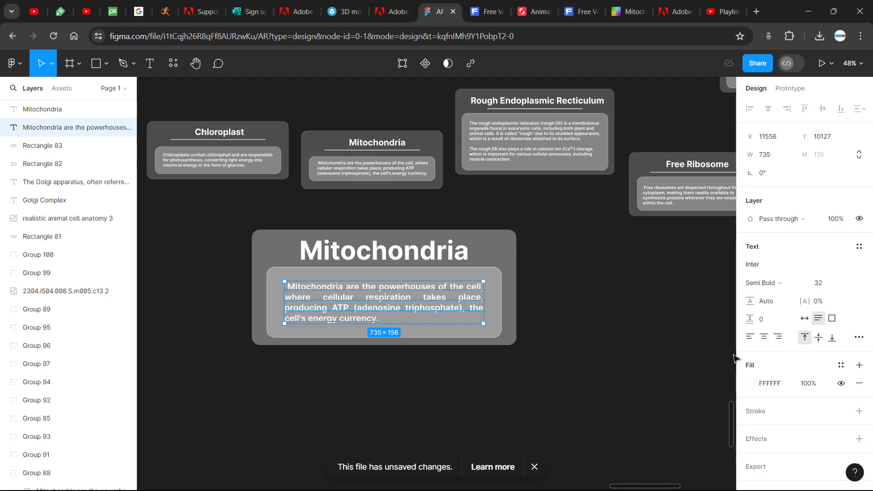
click(858, 338)
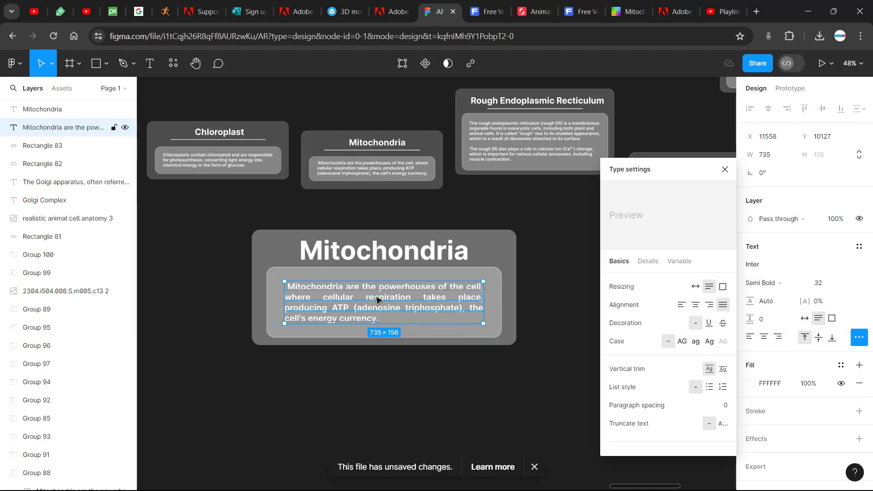
click(545, 350)
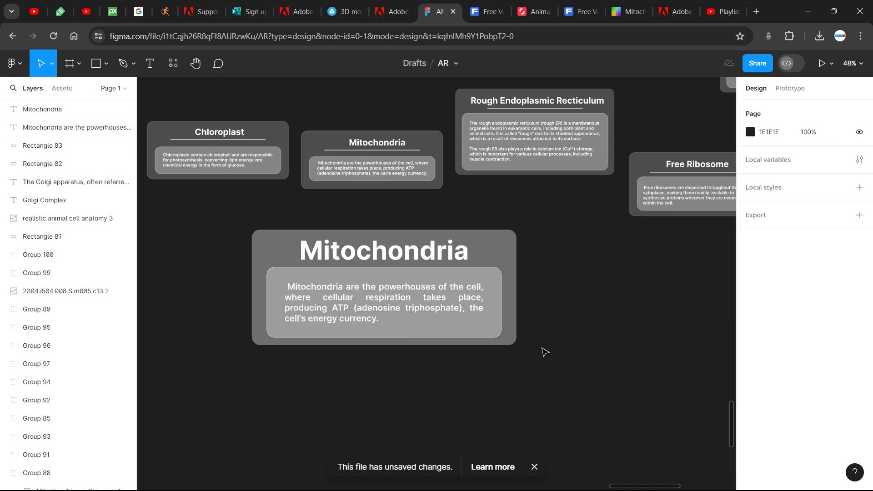
Examine the other cards and icons elsewhere on the canvas, including the Mitochondrion, Credit and Cytoplasm designs
scroll(563, 295, up, 1)
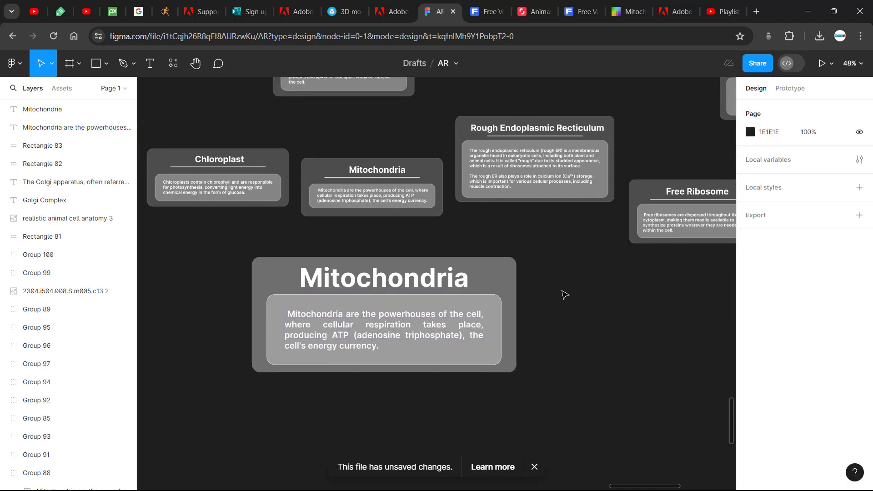
scroll(563, 295, left, 2)
scroll(563, 294, up, 1)
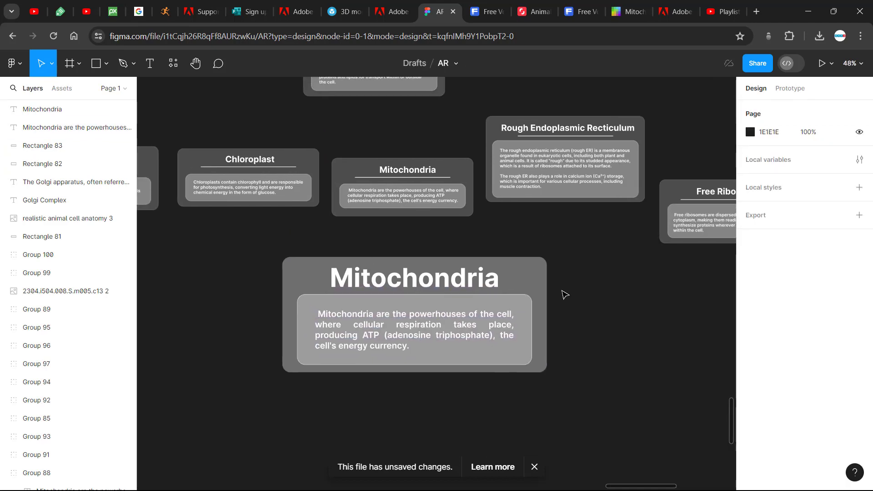
scroll(563, 295, up, 15)
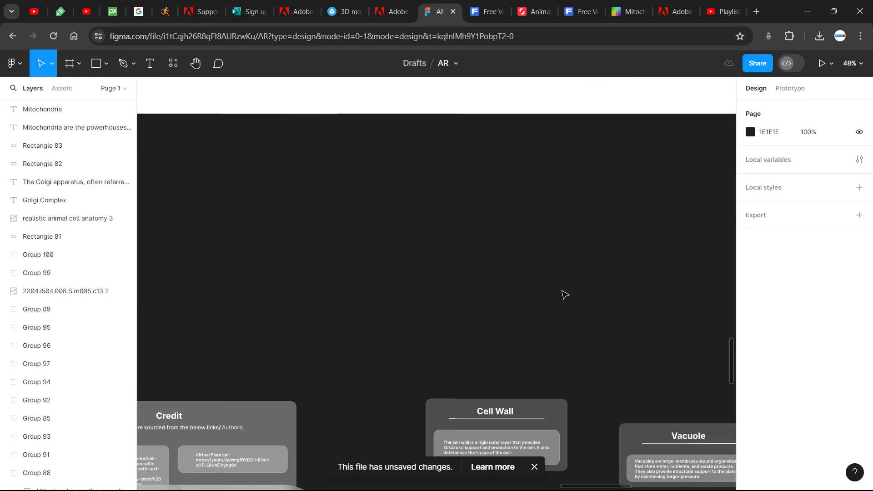
scroll(562, 294, down, 5)
scroll(566, 295, down, 5)
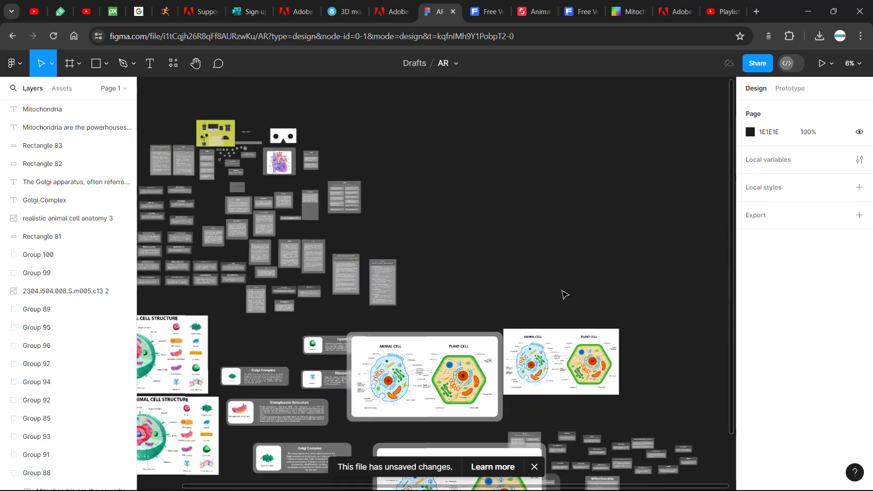
scroll(443, 264, up, 10)
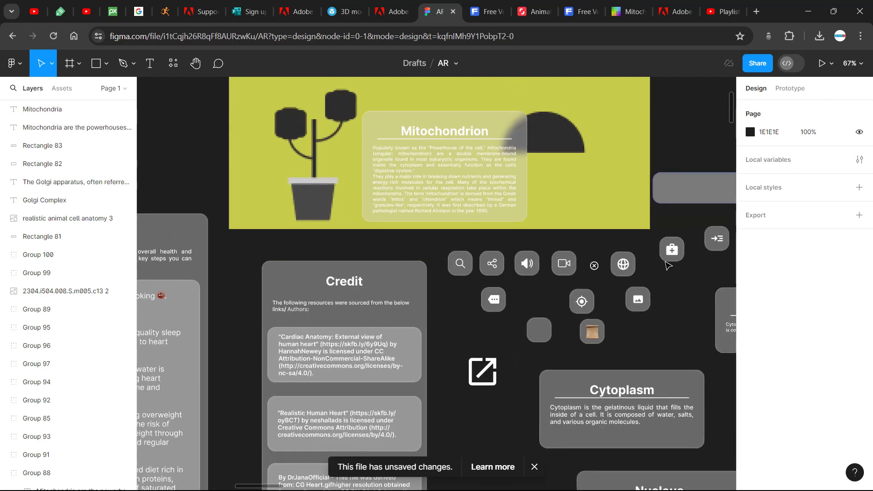
scroll(621, 280, right, 3)
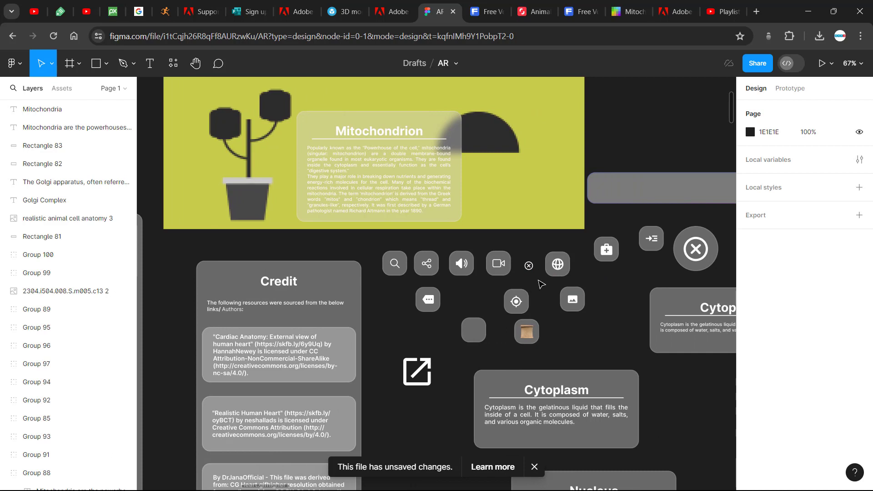
scroll(554, 323, down, 3)
scroll(554, 324, right, 2)
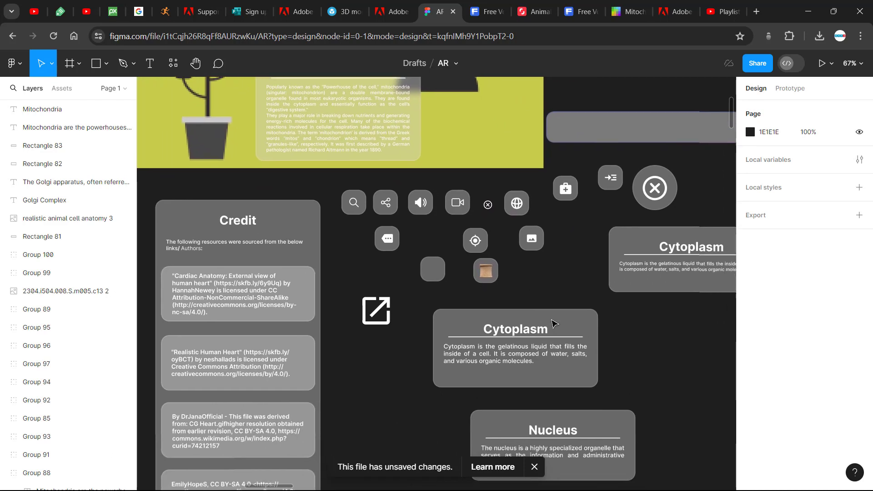